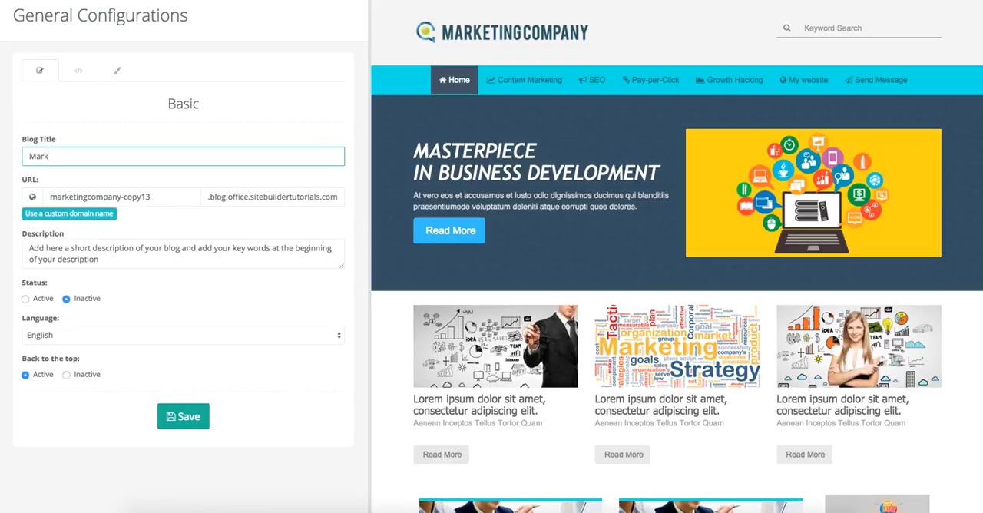
Complete the blog title as "Marketing Agency in Orlando, Florida" and copy the whole title
text(g Agency in Orlad)
text(o)
key(BackSpace)
key(BackSpace)
text(ndo, )
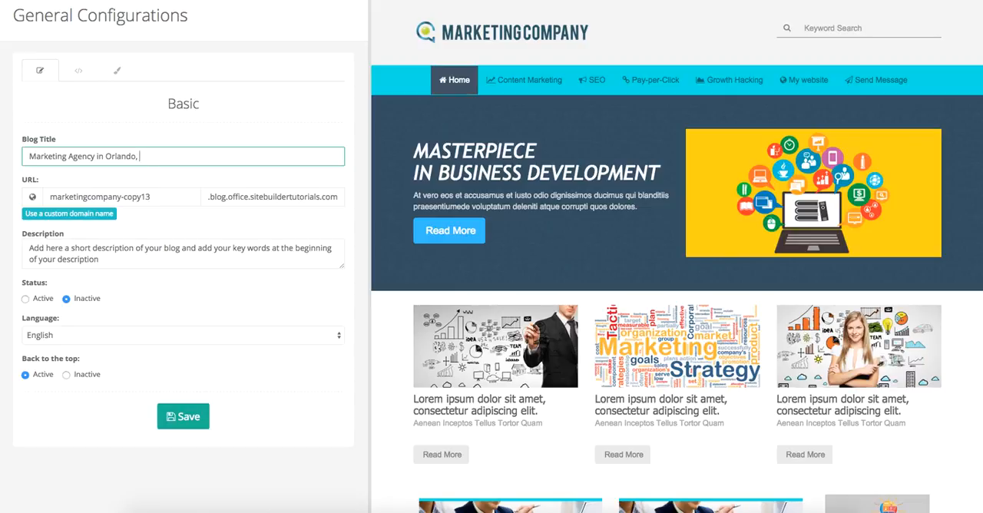
text(Florida)
drag(179, 157, 26, 156)
key(ctrl+c)
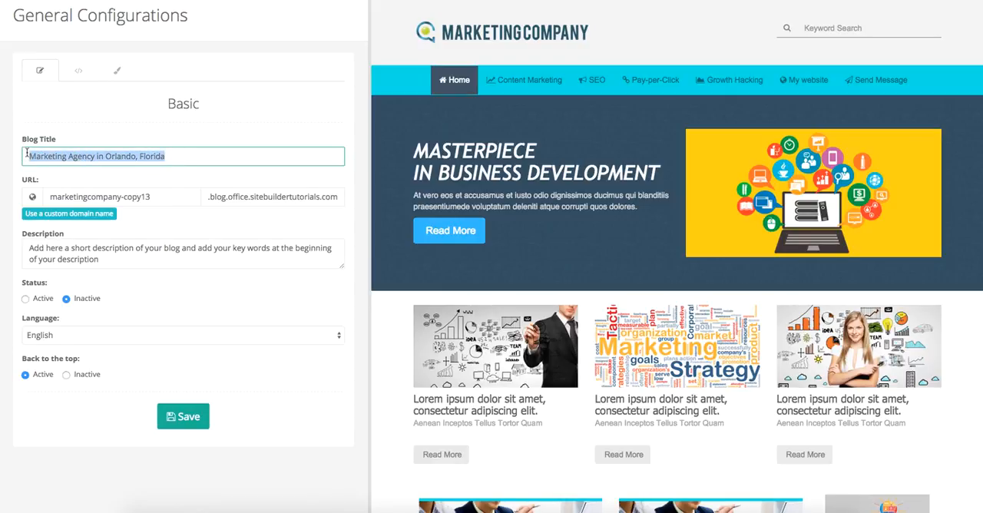
click(106, 187)
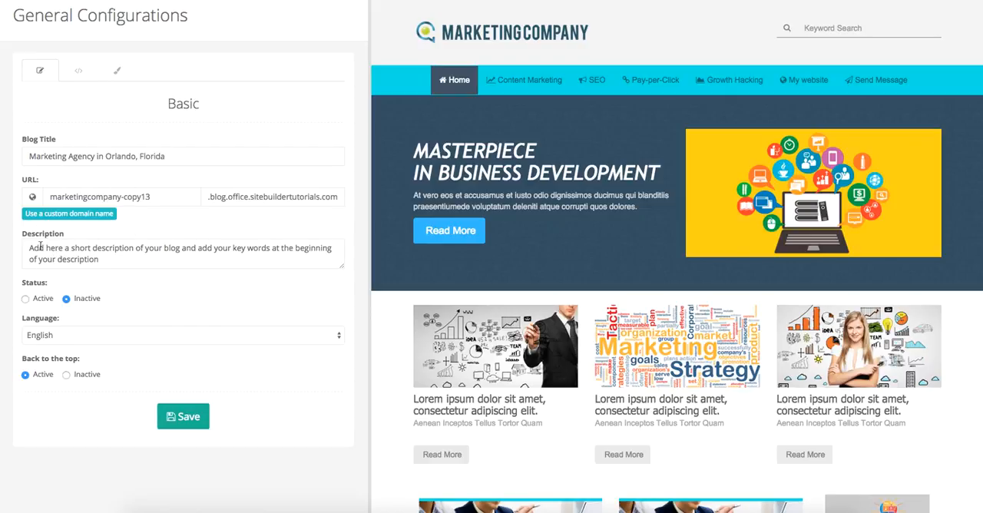
click(68, 197)
double_click(48, 197)
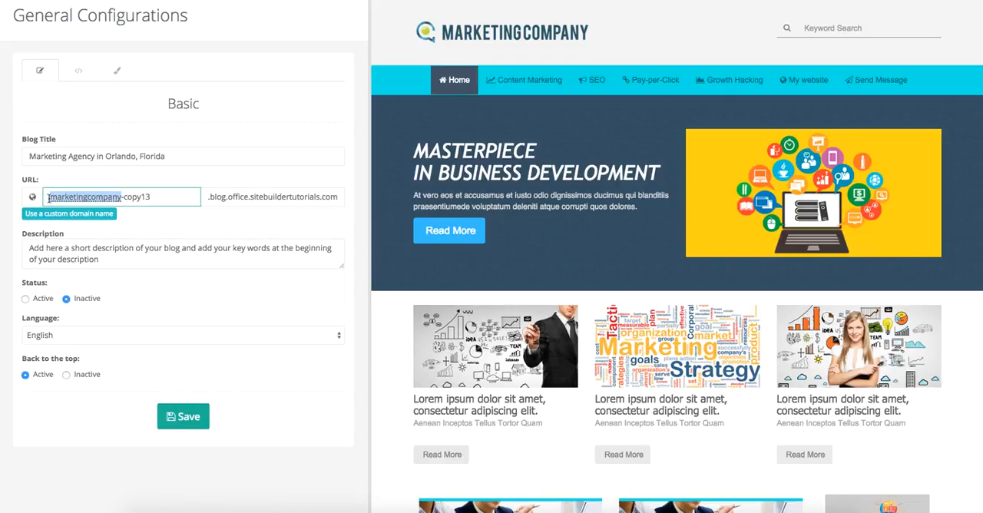
click(50, 196)
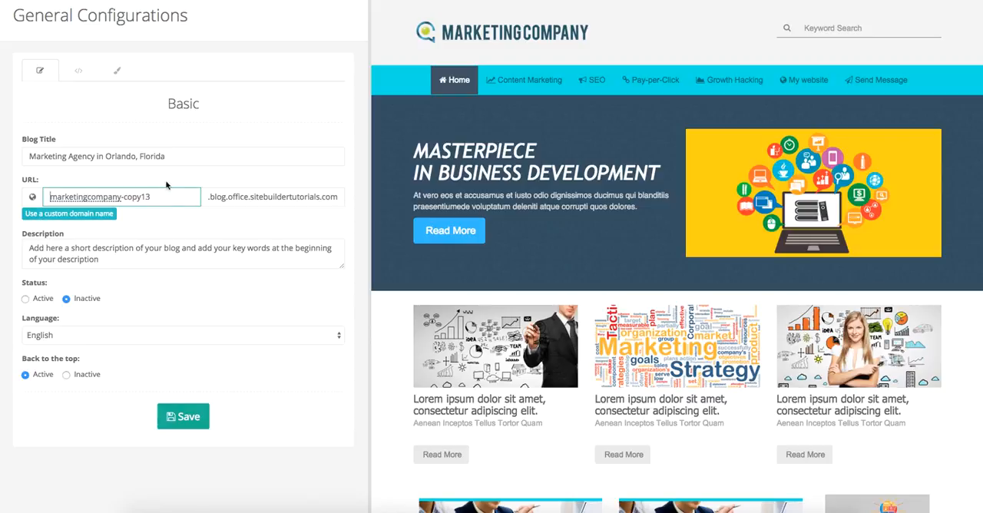
Replace the placeholder description with the copied blog title
double_click(31, 248)
scroll(46, 257, up, 1)
click(106, 273)
drag(106, 274, 20, 251)
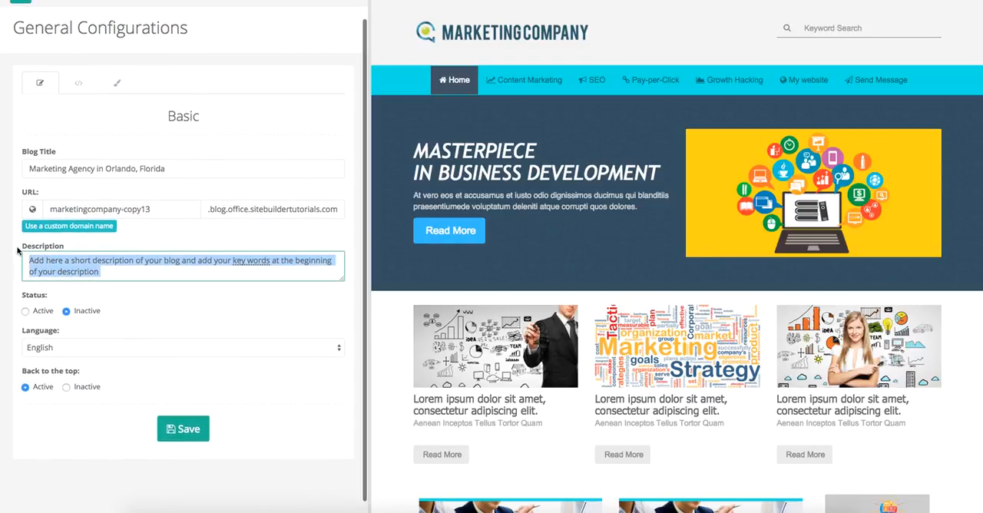
key(BackSpace)
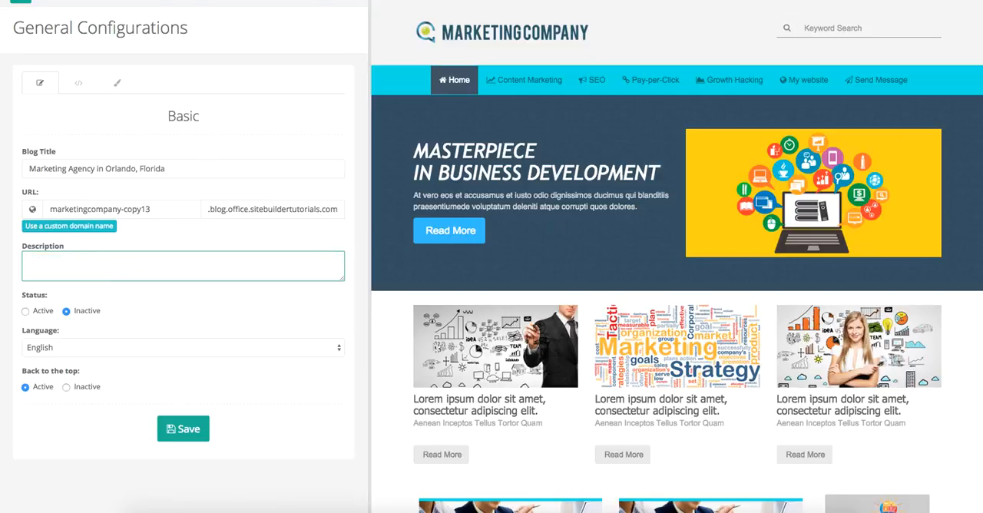
key(ctrl+v)
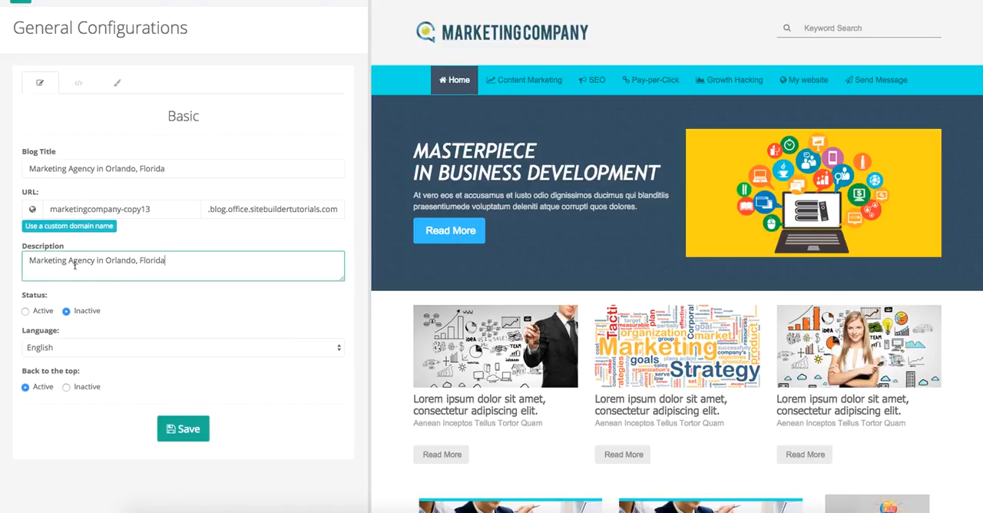
Extend the description with ", we are your complete digital marketing solution in Orlando, FL"
text(, we are your complete solution)
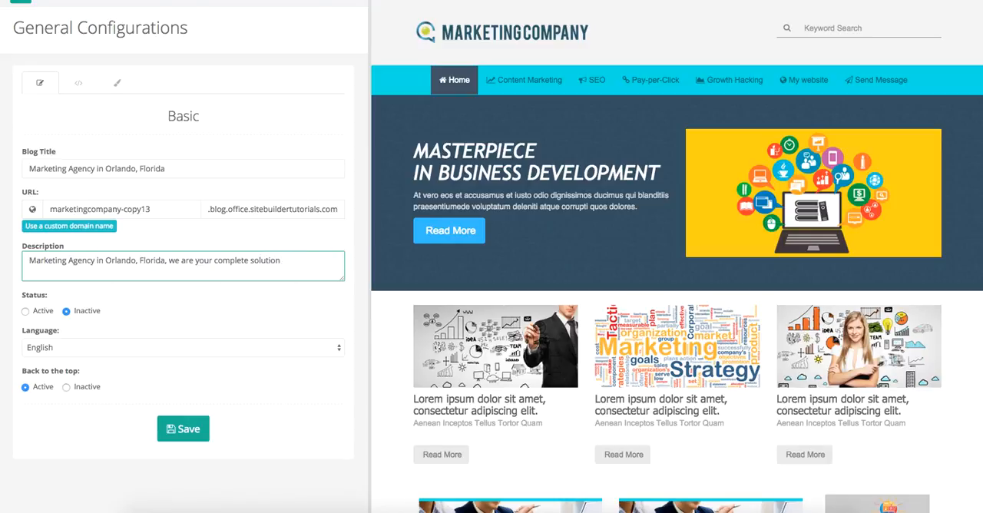
key(BackSpace)
key(BackSpace)
key(BackSpace)
key(BackSpace)
key(BackSpace)
key(BackSpace)
key(BackSpace)
key(BackSpace)
text(digital marketing solution in Orlando)
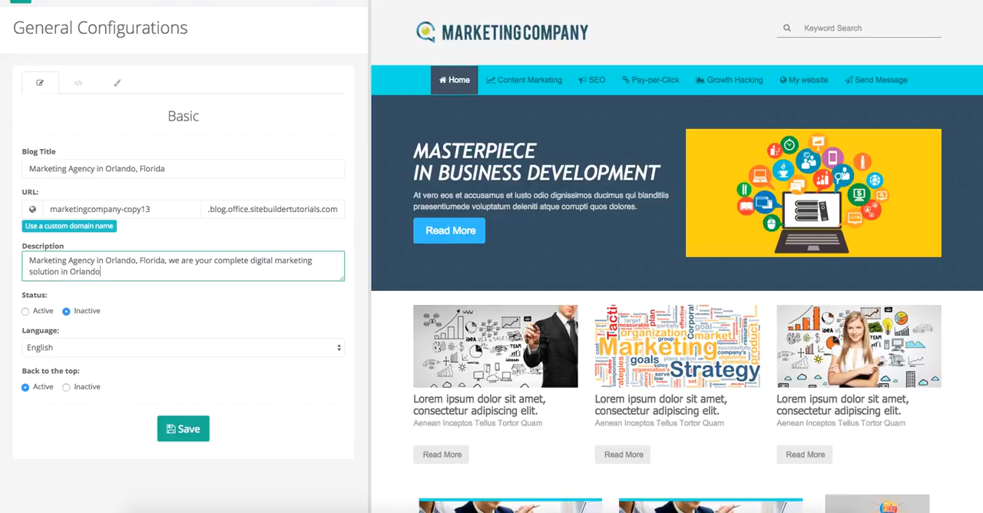
text(, FL)
Replace the blog's URL name with the copied title and make its first letter lowercase
double_click(173, 209)
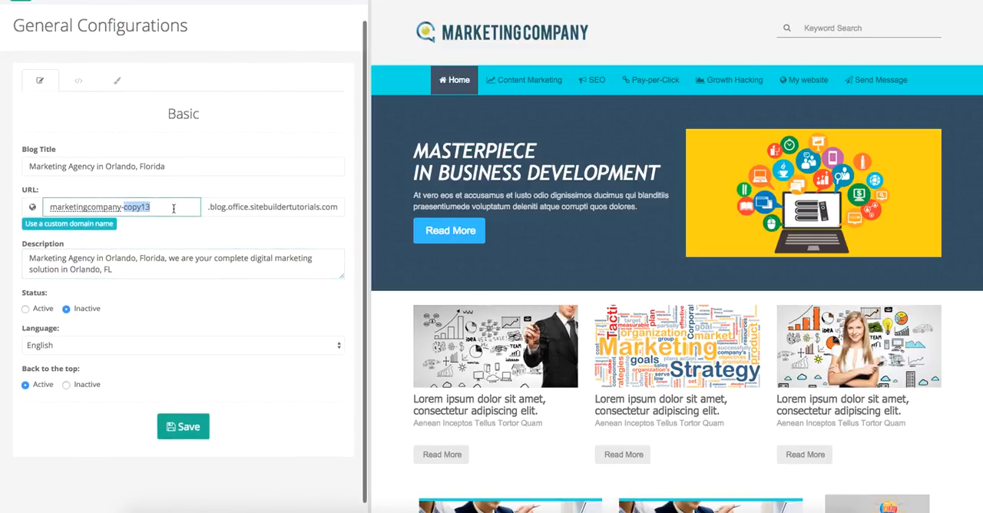
click(174, 209)
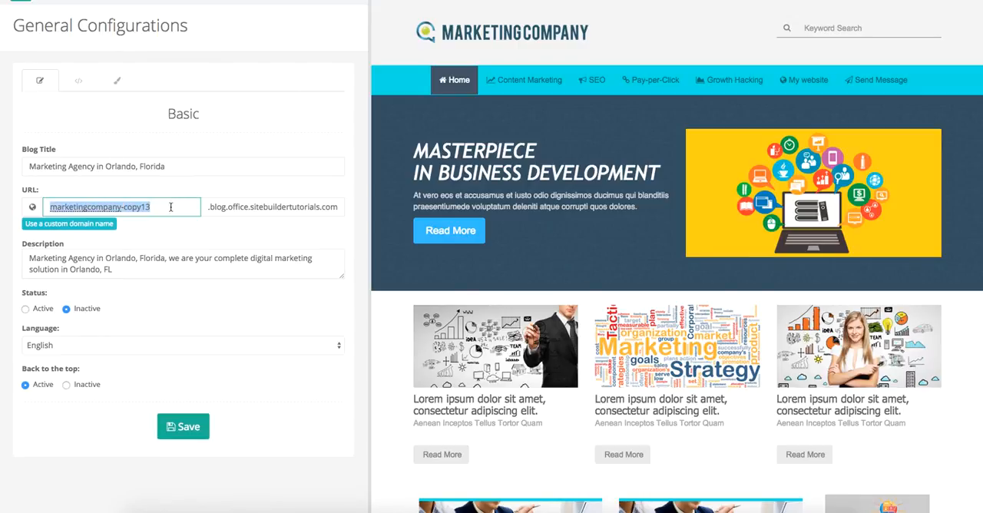
key(ctrl+v)
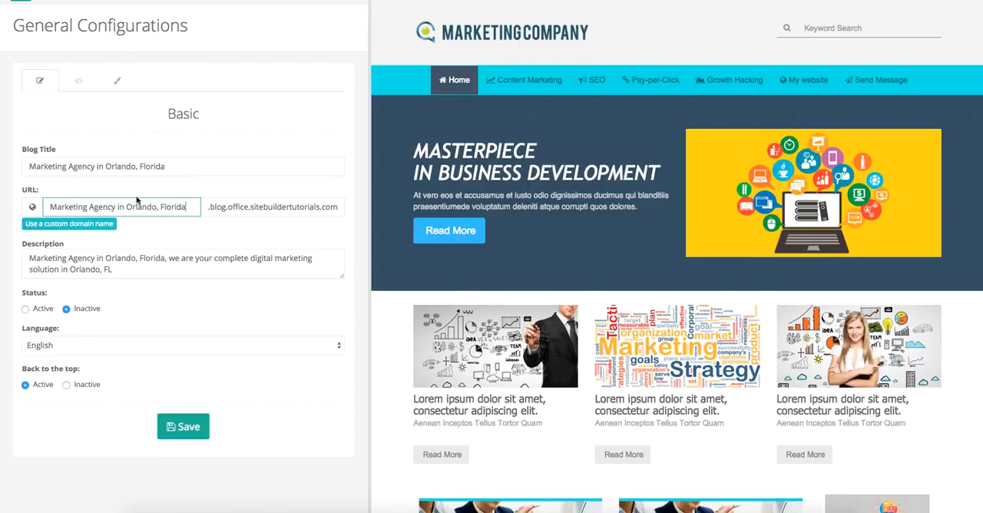
click(57, 207)
key(BackSpace)
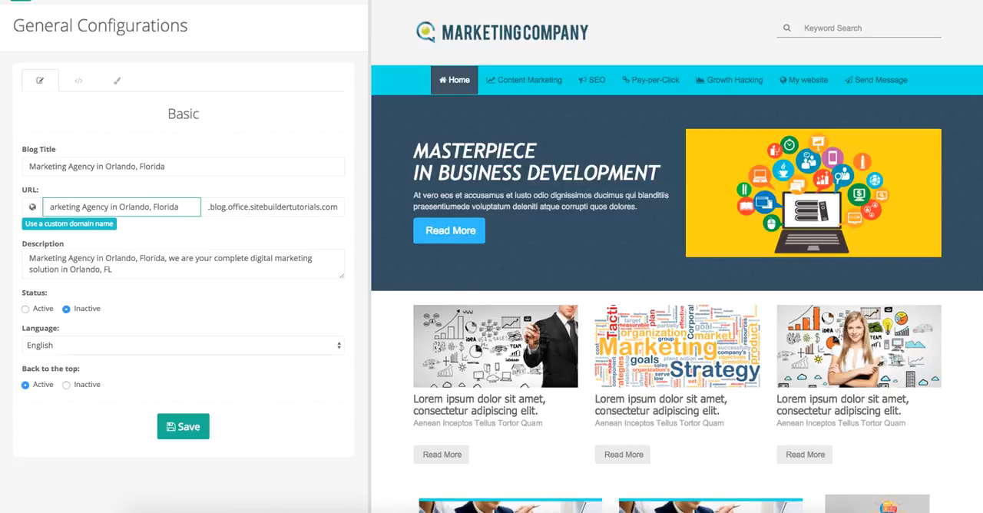
text(m)
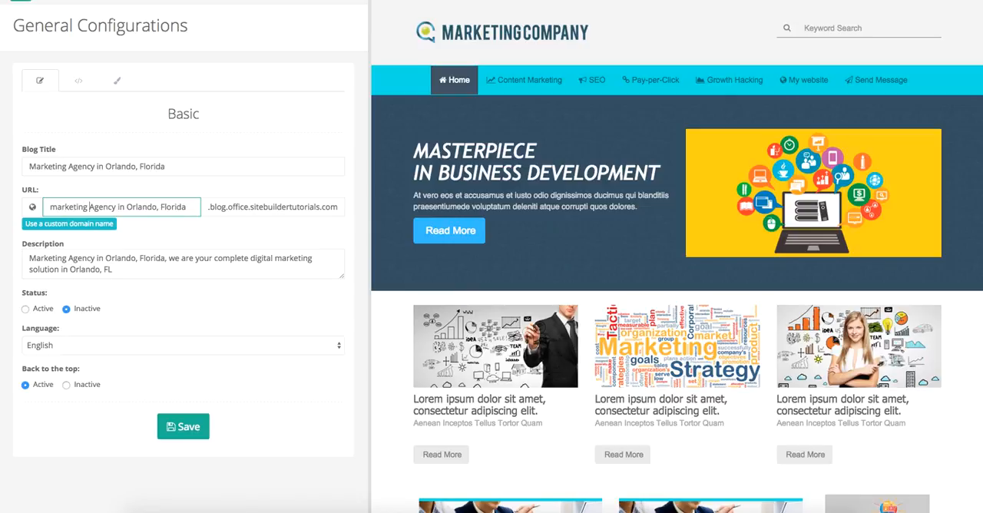
Rewrite the beginning of the URL name as "marketing-agency-in", with hyphens instead of spaces
click(87, 207)
key(BackSpace)
text(_)
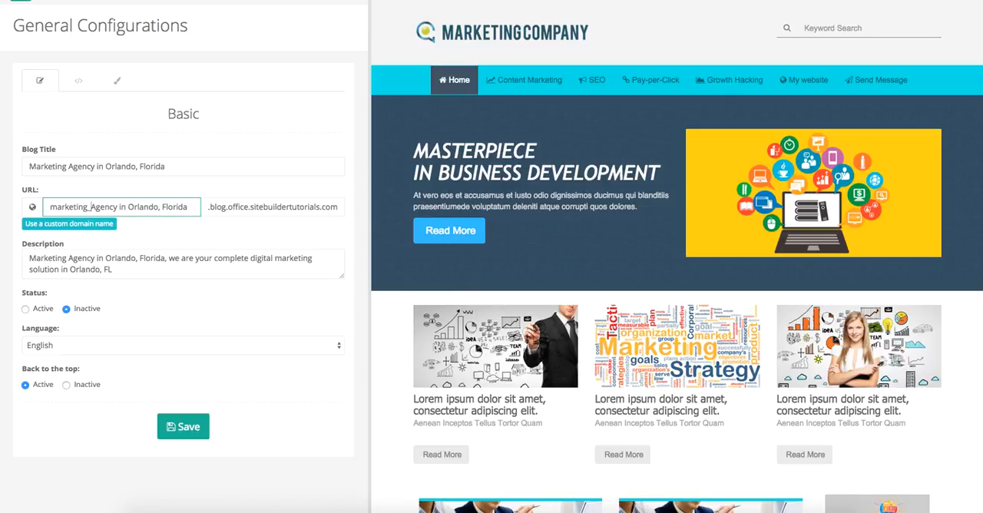
key(BackSpace)
text(-)
key(Delete)
text(a)
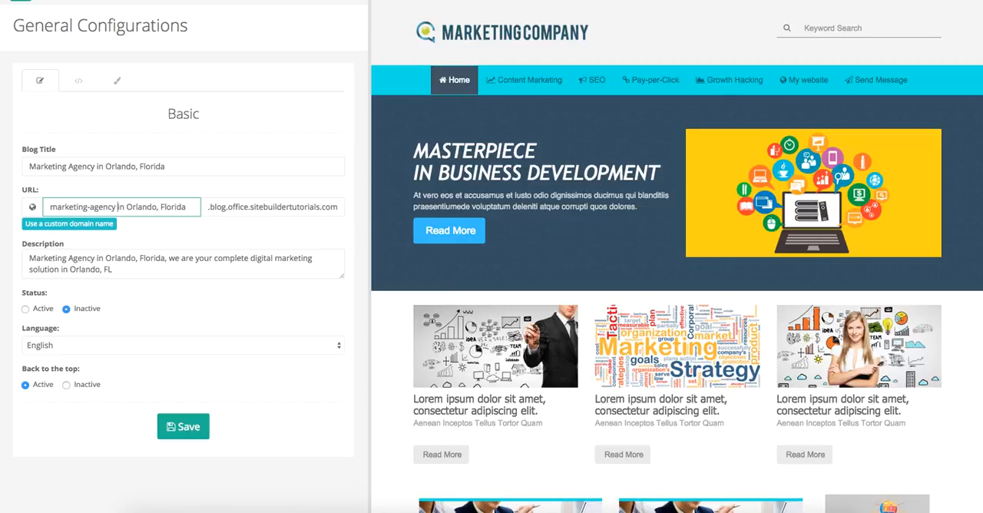
key(BackSpace)
text(-)
Finish the URL name as "marketing-agency-in-orlando-florida", removing the comma, remaining spaces and capital letters
click(131, 207)
key(BackSpace)
key(BackSpace)
text(o)
key(Left)
text(-)
click(164, 207)
key(BackSpace)
key(BackSpace)
text(-)
key(BackSpace)
key(BackSpace)
text(-f)
click(194, 235)
scroll(158, 284, down, 1)
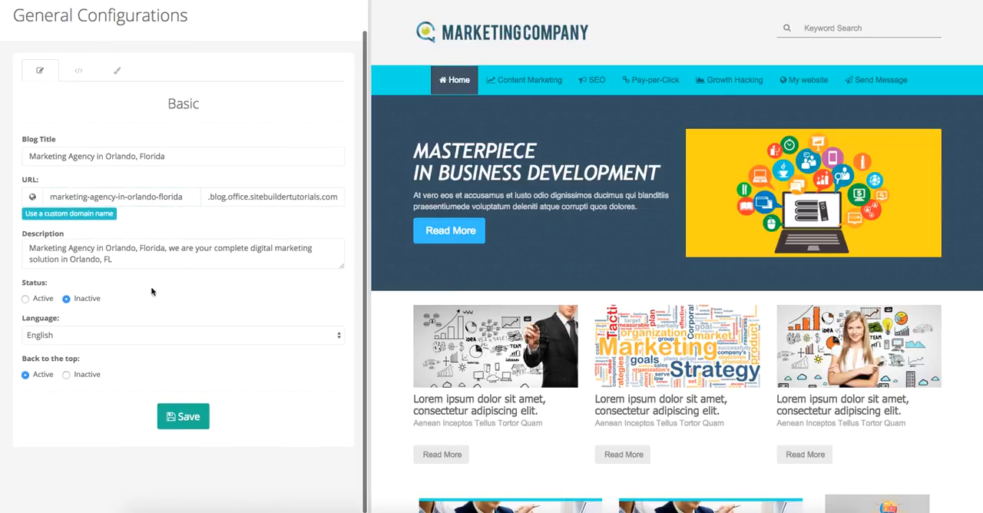
Review the blog's status options and the available languages, keeping Inactive and English
click(26, 299)
click(66, 298)
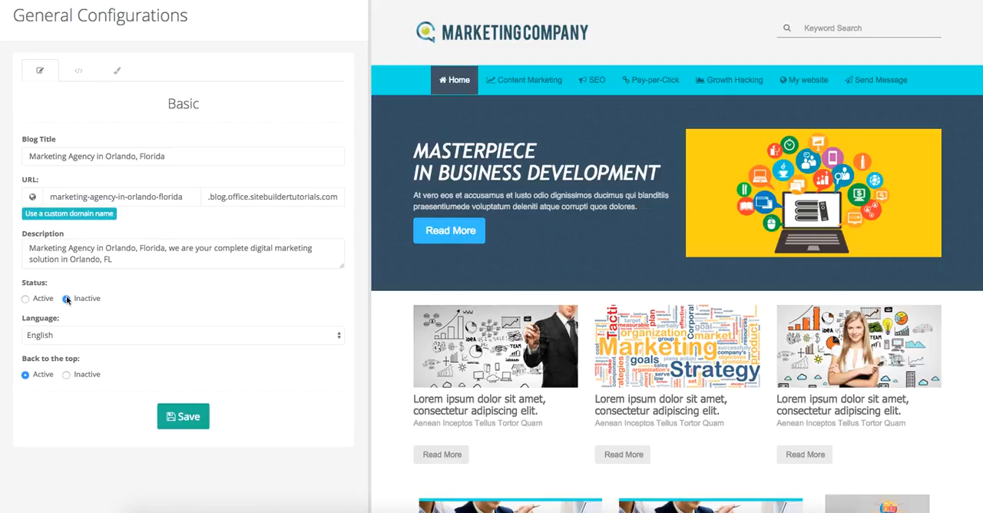
click(89, 335)
click(76, 335)
click(76, 336)
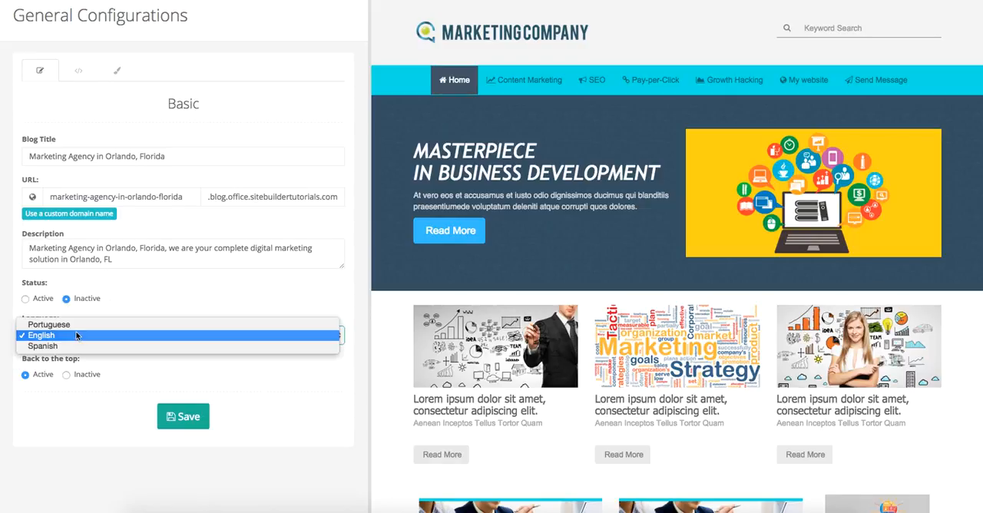
click(76, 338)
click(108, 316)
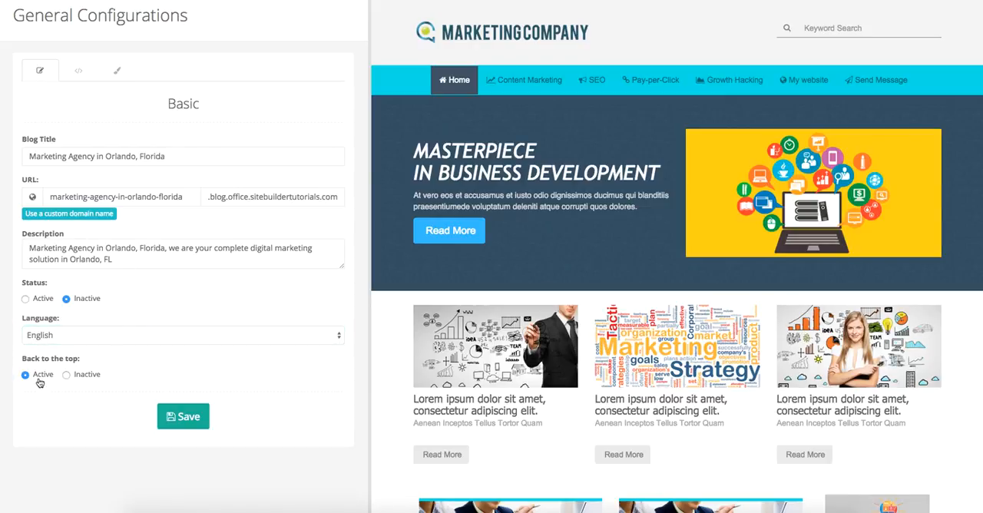
Review the back-to-the-top option, keeping it Active, and examine its button at the end of the page preview
click(66, 374)
click(25, 375)
scroll(675, 379, down, 4)
scroll(676, 377, down, 4)
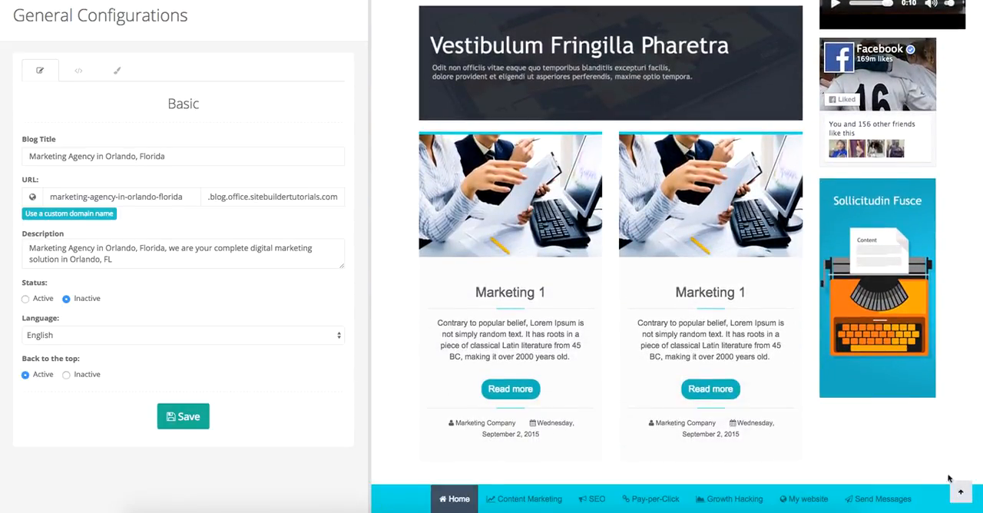
Examine the advanced settings for the Google Analytics ID and the metatags and scripts
scroll(182, 110, up, 1)
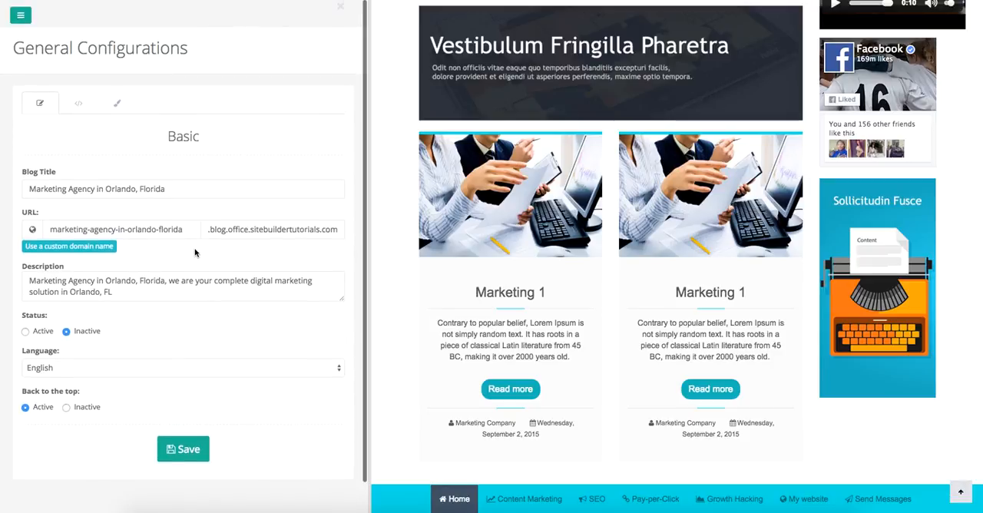
click(72, 108)
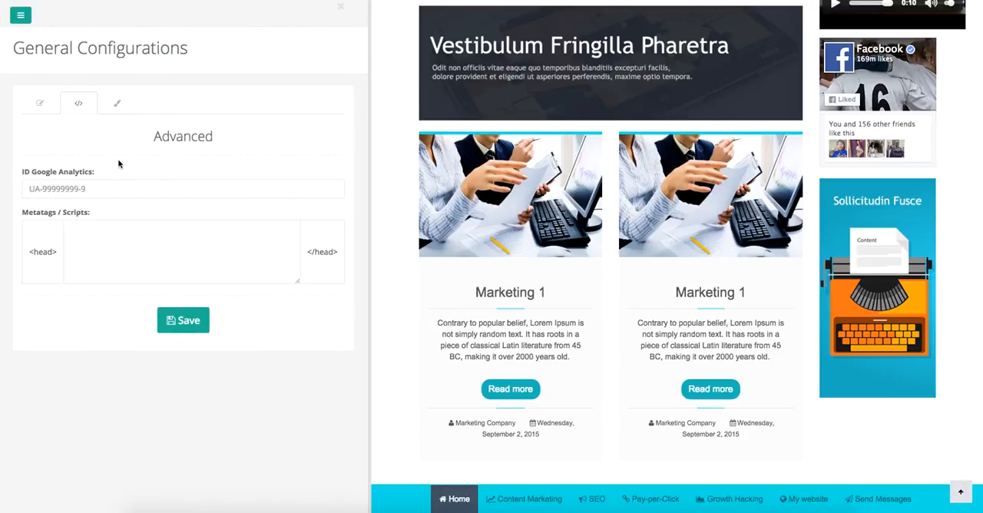
click(123, 191)
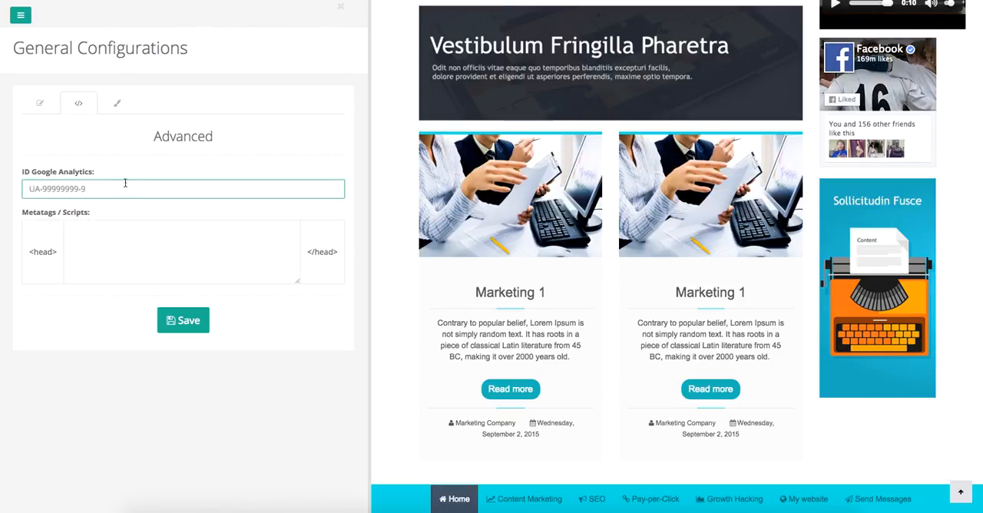
click(84, 232)
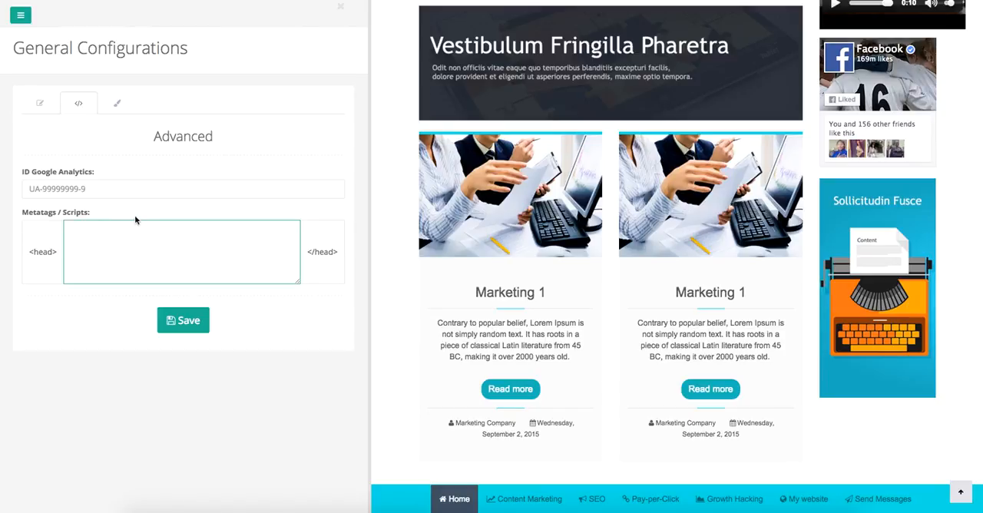
Examine the appearance settings for basic colors and fonts, including the list of font families
click(116, 106)
scroll(249, 256, down, 1)
scroll(249, 257, down, 1)
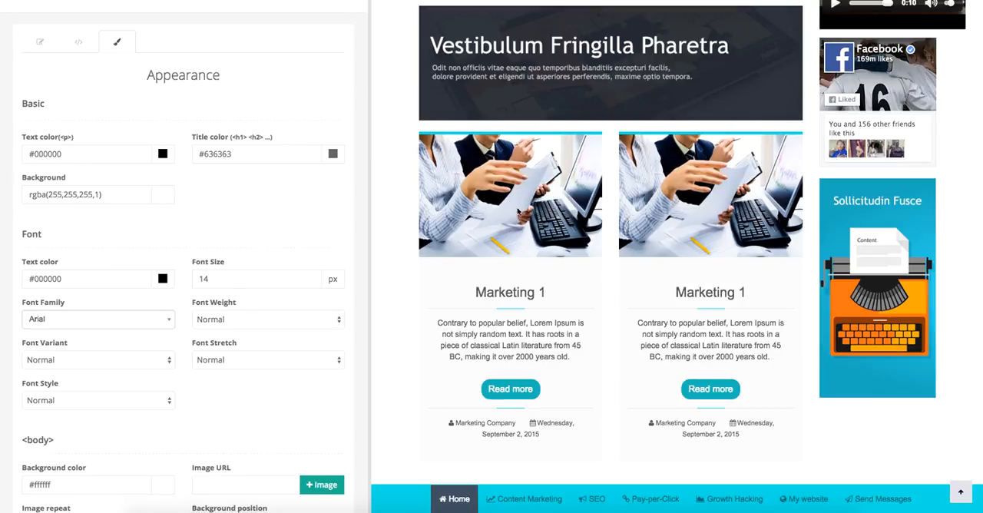
click(275, 156)
scroll(276, 246, down, 3)
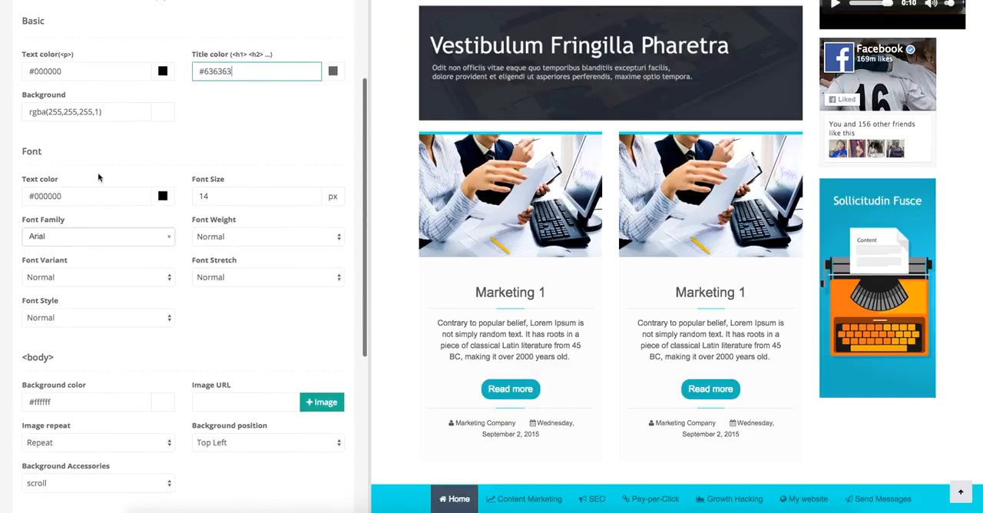
click(109, 196)
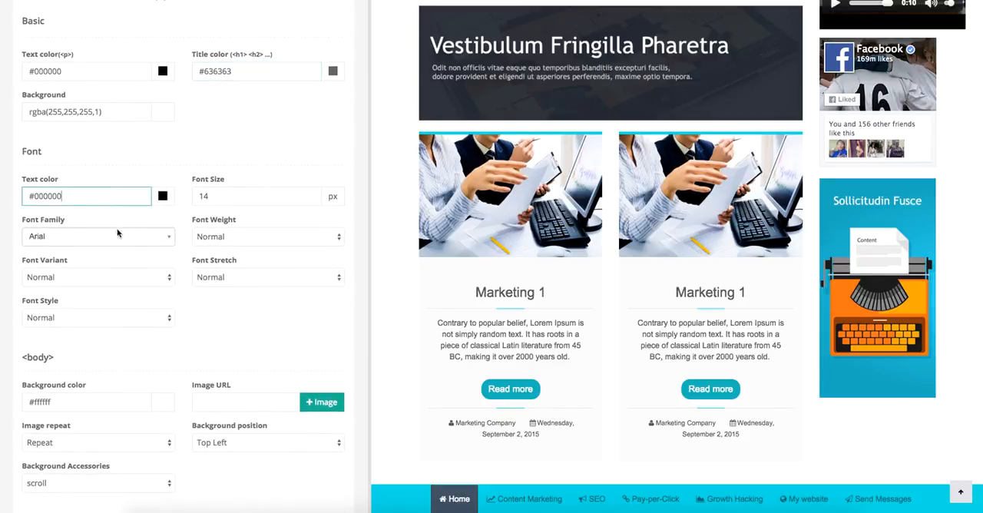
click(119, 238)
scroll(112, 288, down, 5)
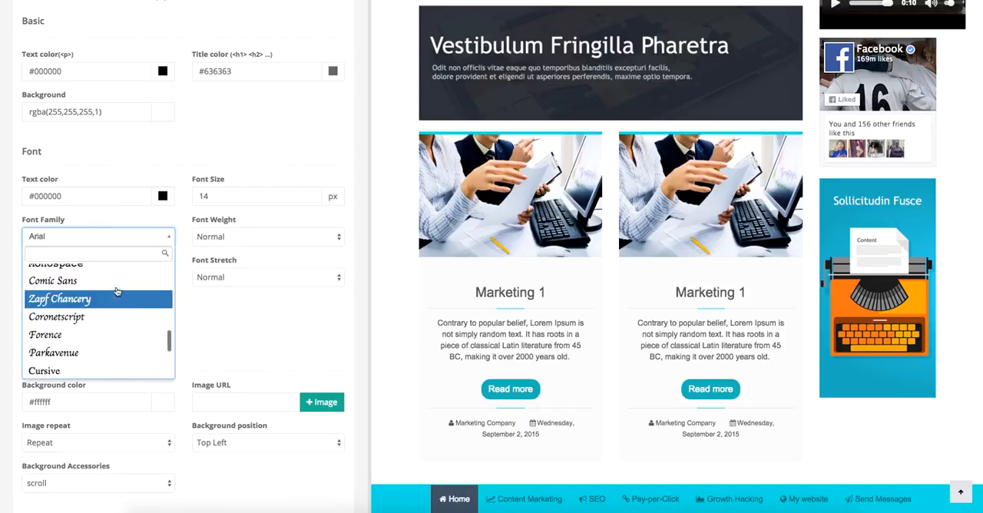
click(122, 239)
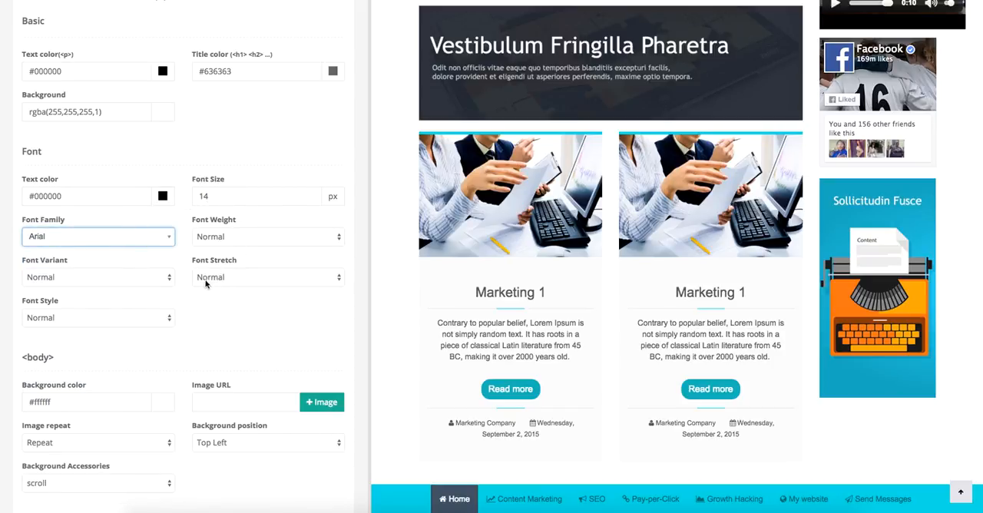
Examine the appearance settings for the body background and the back-to-the-top button, including the background scroll options
scroll(167, 277, down, 3)
scroll(152, 234, down, 3)
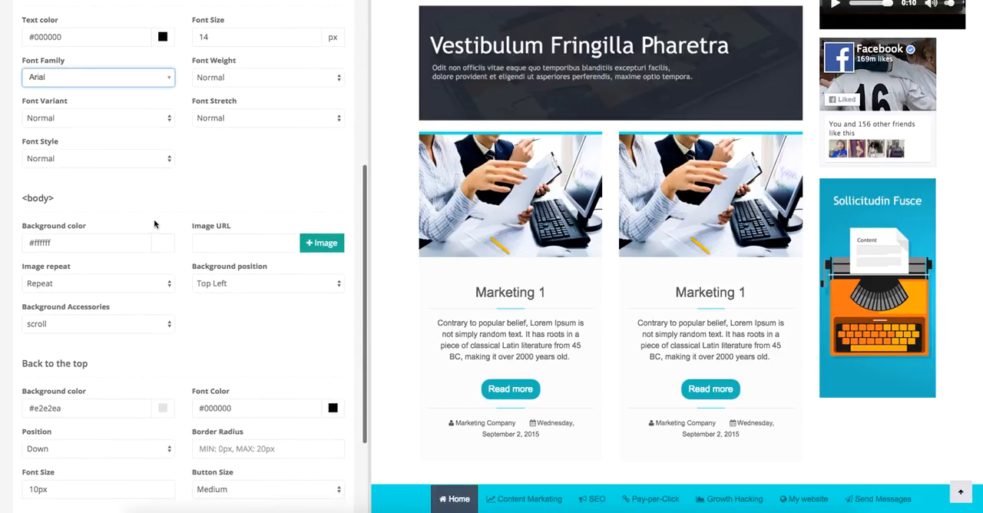
scroll(171, 227, down, 2)
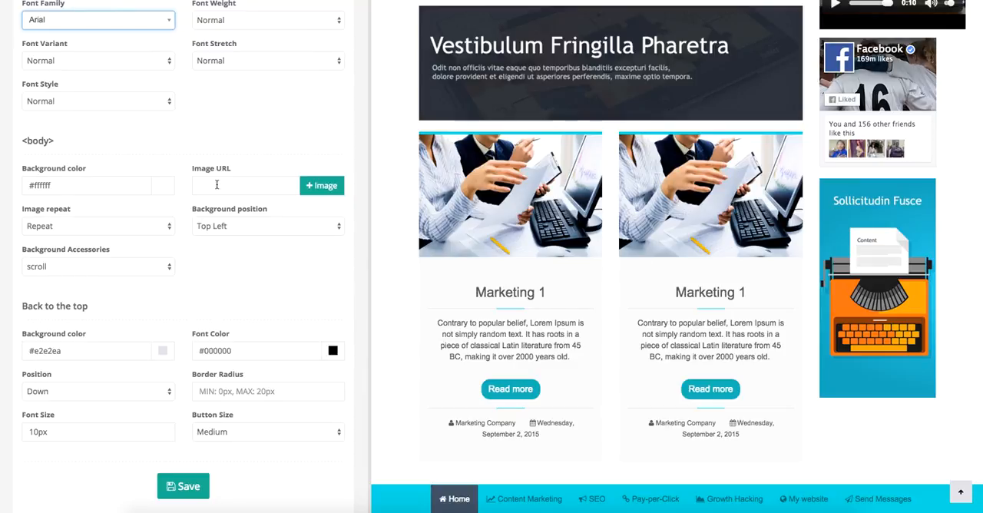
scroll(73, 197, down, 3)
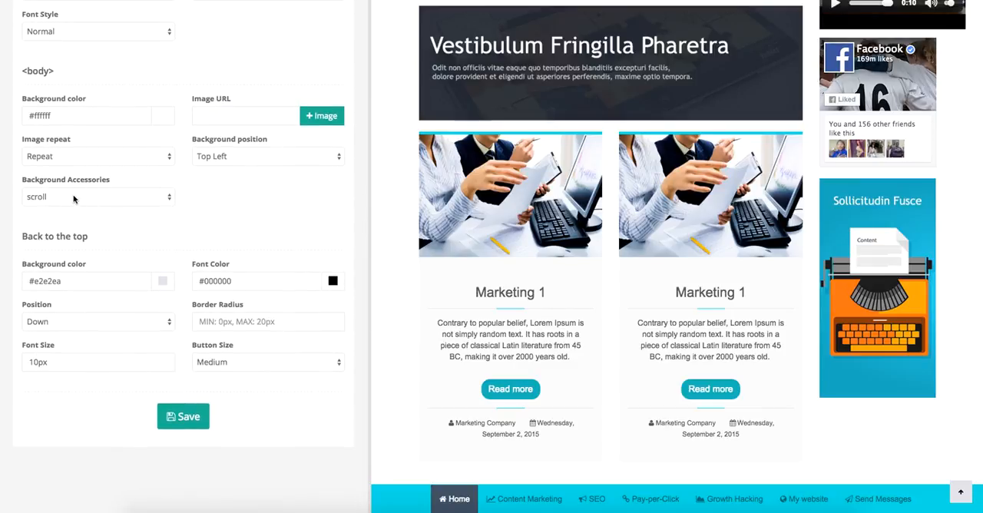
click(85, 198)
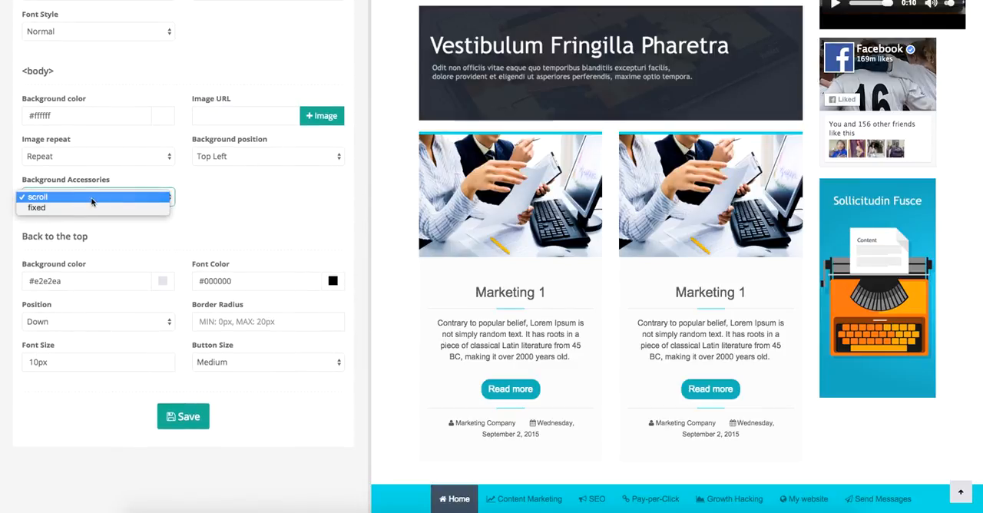
click(91, 197)
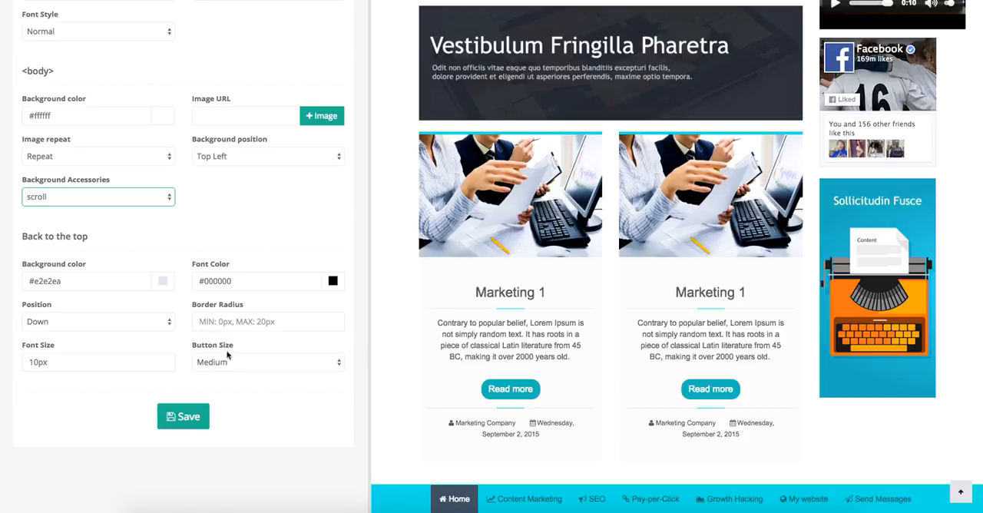
scroll(244, 257, up, 3)
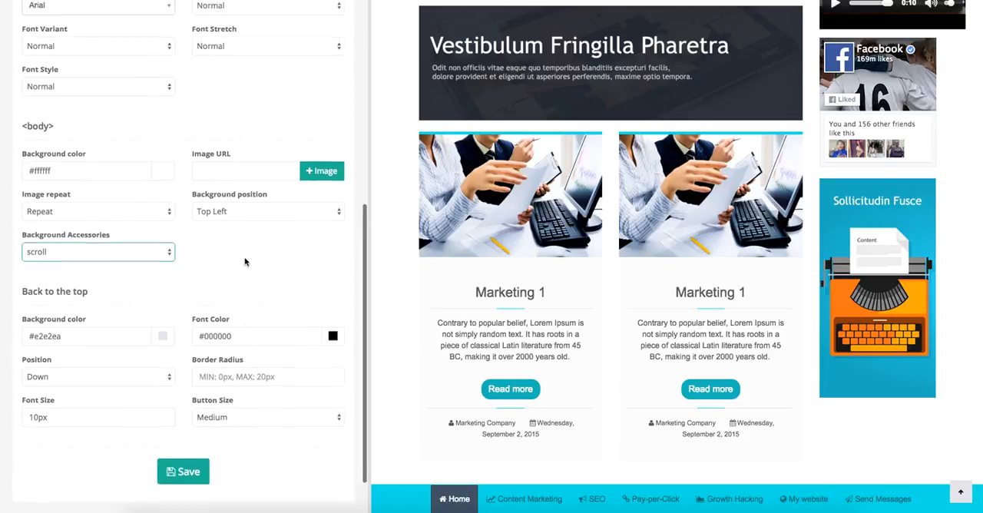
scroll(245, 254, up, 4)
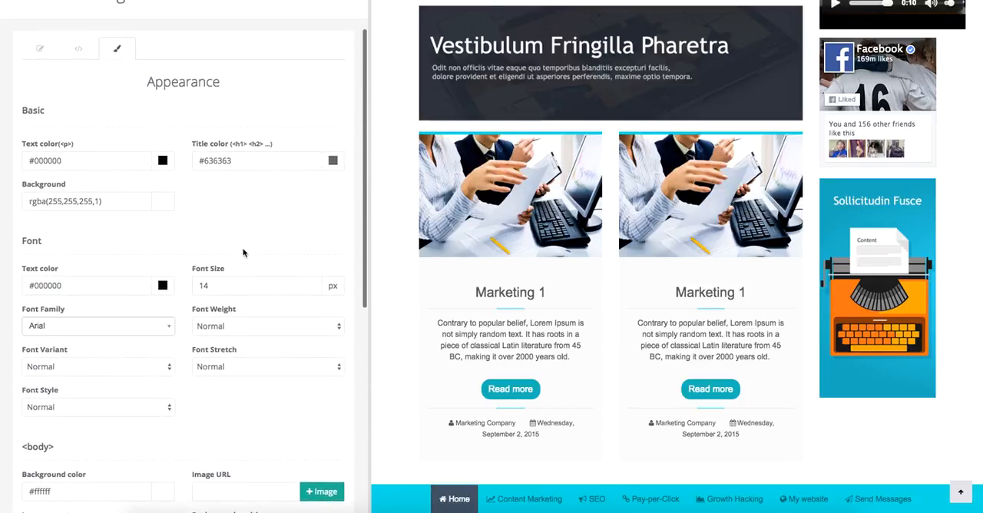